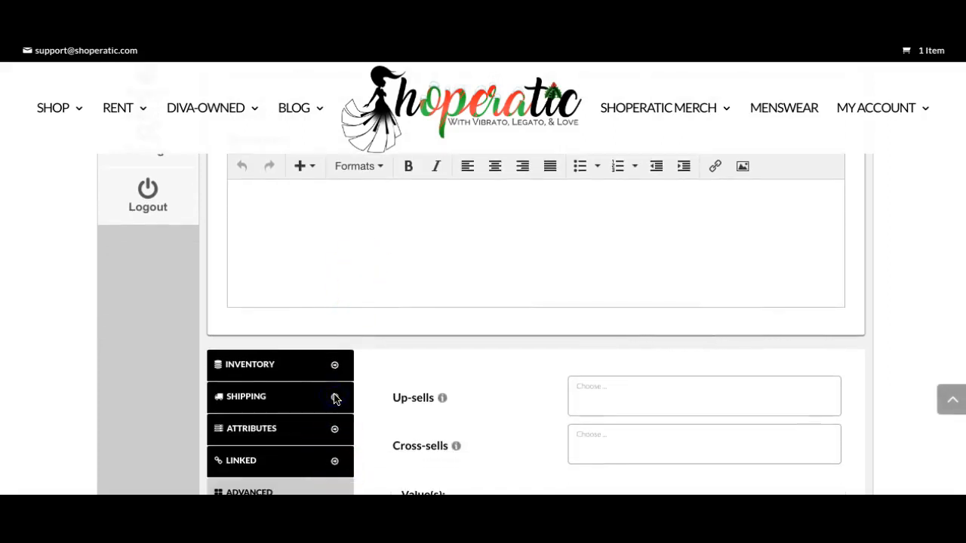
# Set the product's shipping class to Shoperatic-Reserve-113 and enable both per-product shipping and adjusted shipping costs.
pyautogui.click(334, 400)
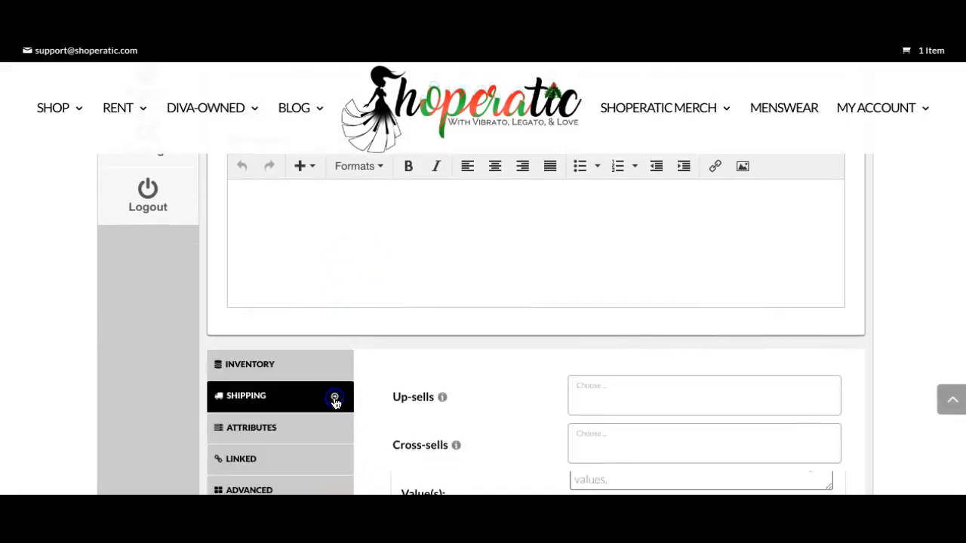
pyautogui.scroll(-2, 571, 304)
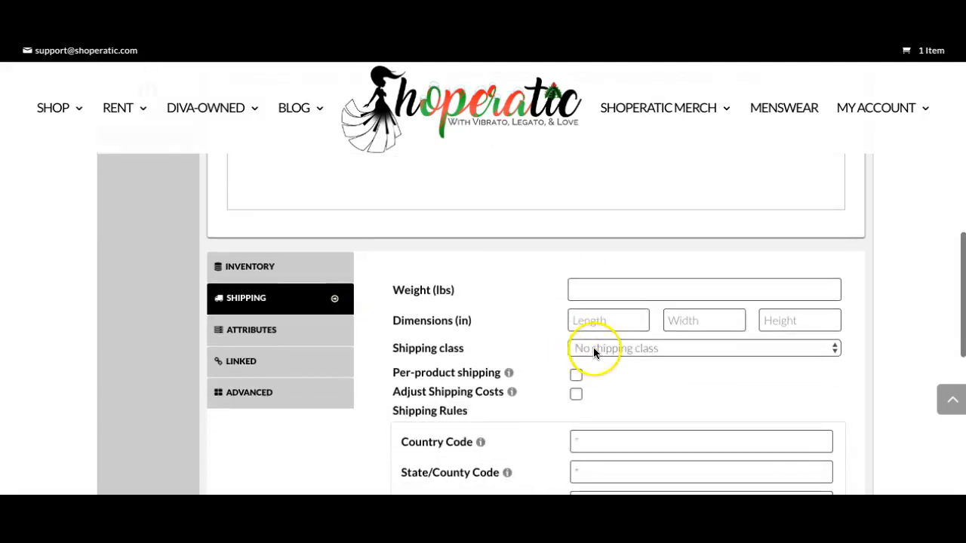
pyautogui.click(593, 347)
pyautogui.click(596, 365)
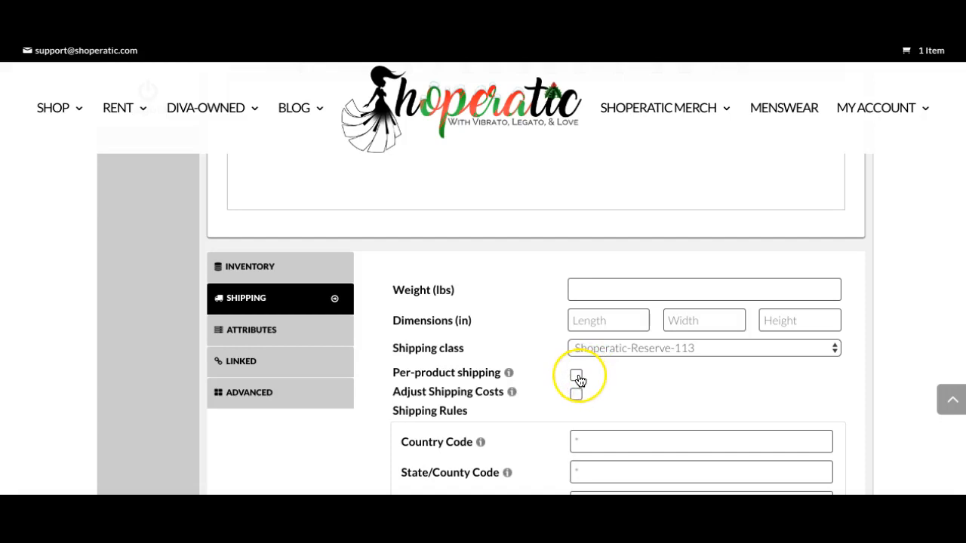
pyautogui.click(578, 379)
pyautogui.scroll(-1, 609, 377)
pyautogui.click(576, 362)
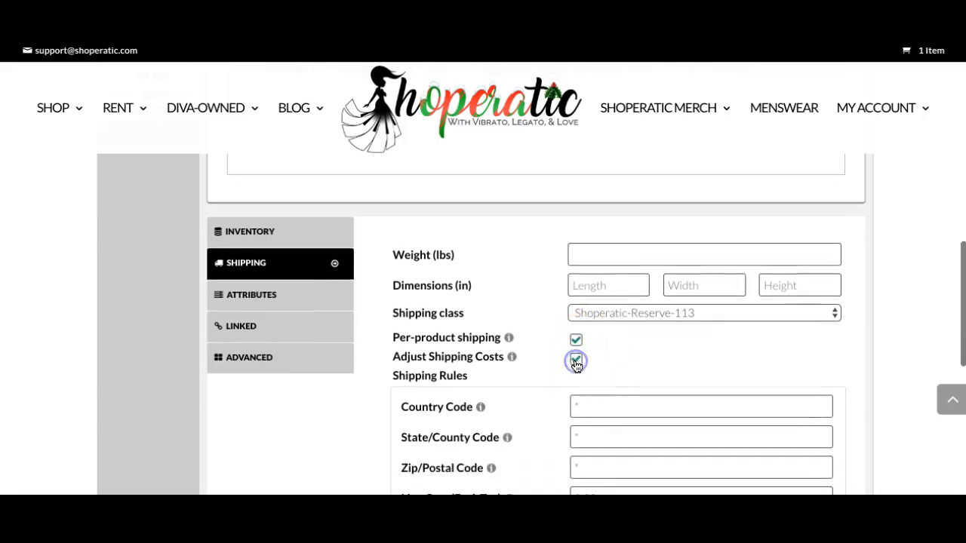
pyautogui.scroll(-1, 528, 339)
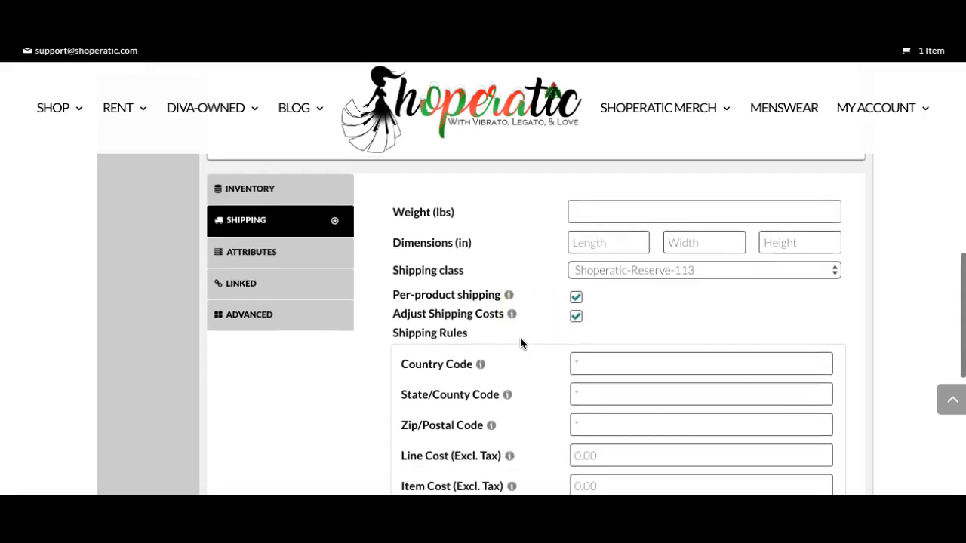
pyautogui.click(495, 343)
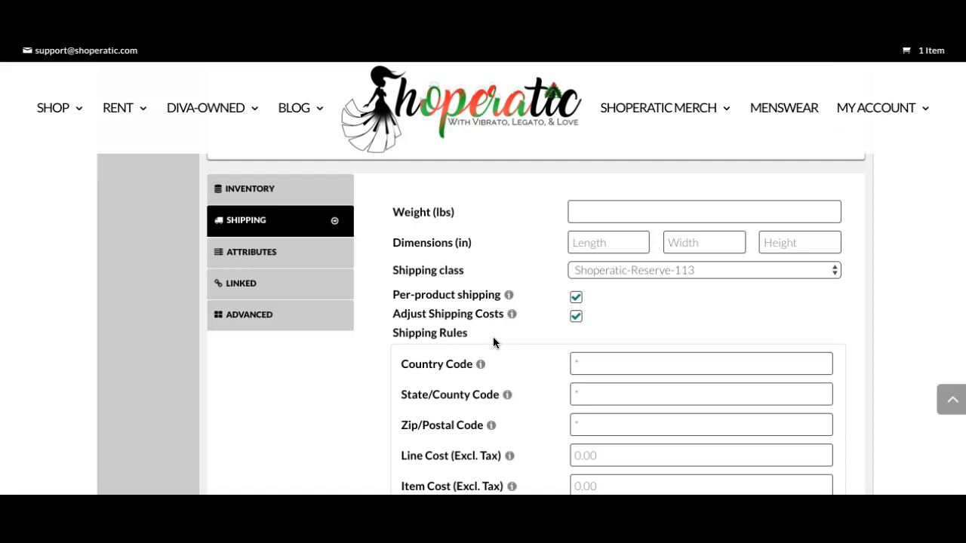
# Fill in the first shipping rule with country code US and a line cost of 2.00.
pyautogui.click(597, 360)
pyautogui.write('US')
pyautogui.scroll(-1, 547, 365)
pyautogui.click(593, 423)
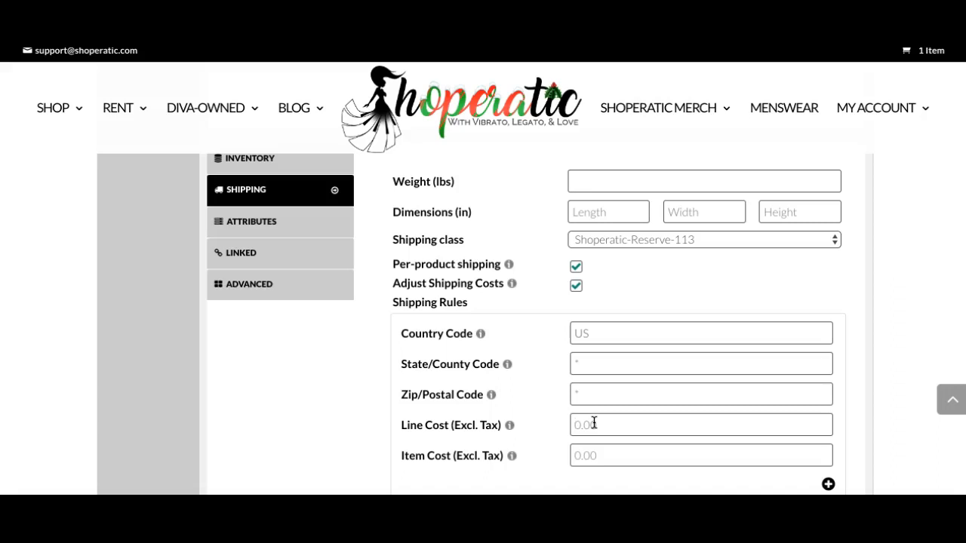
pyautogui.write('2.00')
pyautogui.scroll(-2, 682, 403)
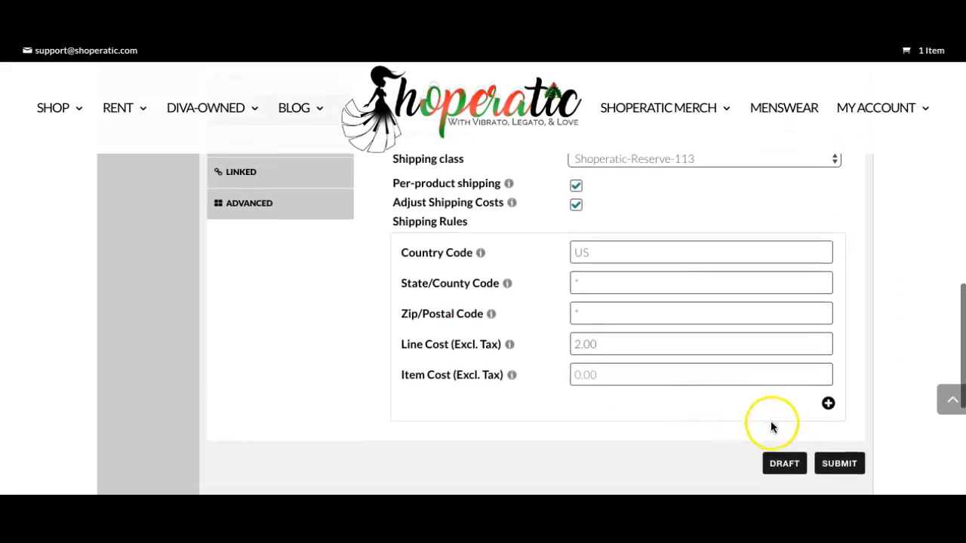
# Add a second shipping rule with country code CA and a line cost of 2.00.
pyautogui.click(828, 403)
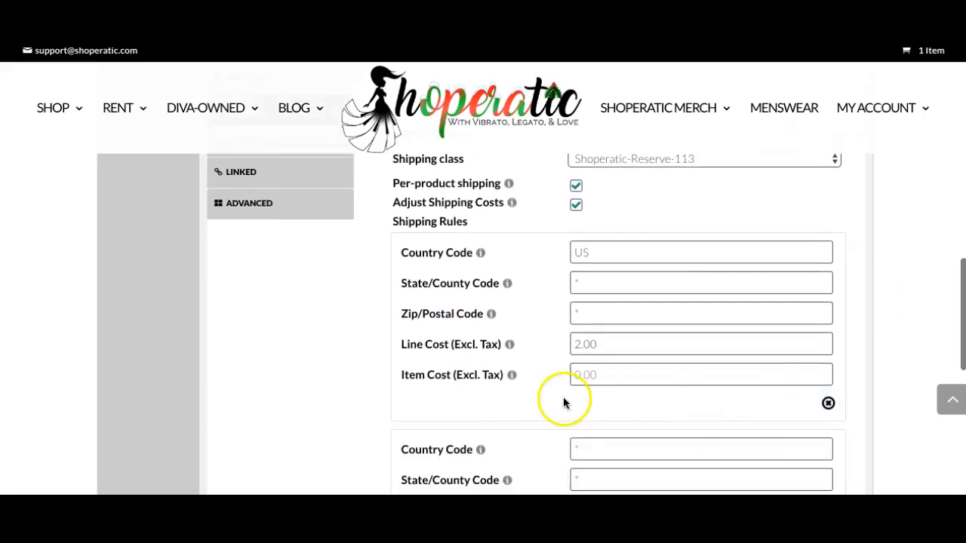
pyautogui.click(629, 450)
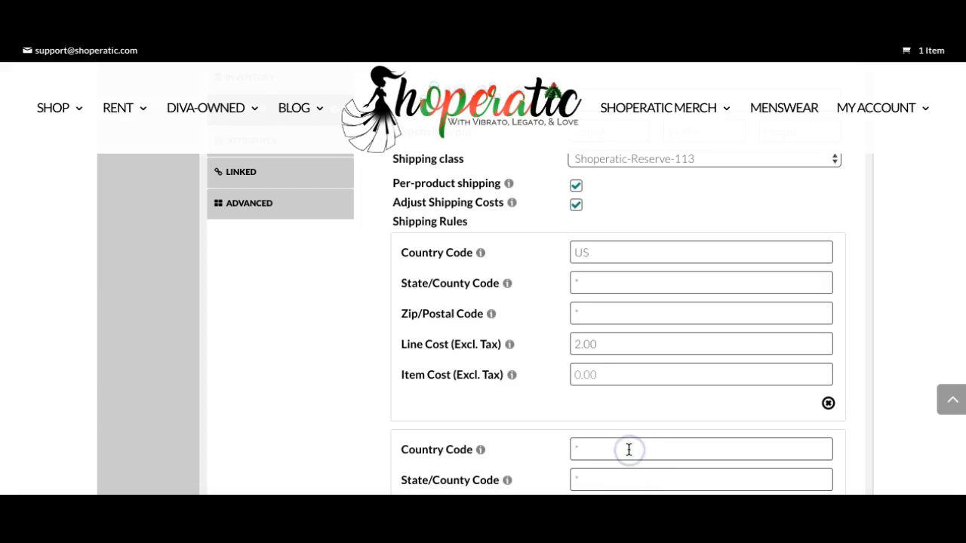
pyautogui.write('CA')
pyautogui.scroll(-1, 482, 380)
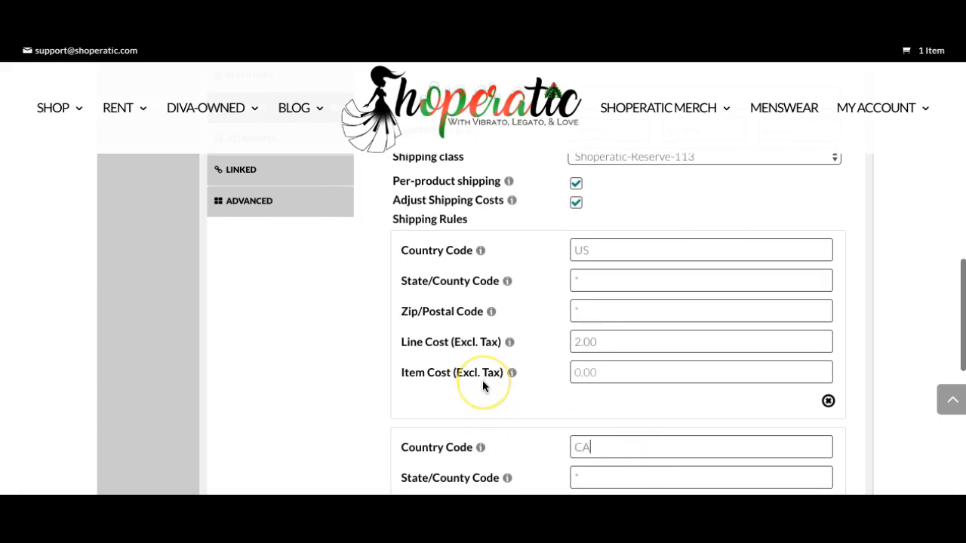
pyautogui.scroll(-3, 482, 381)
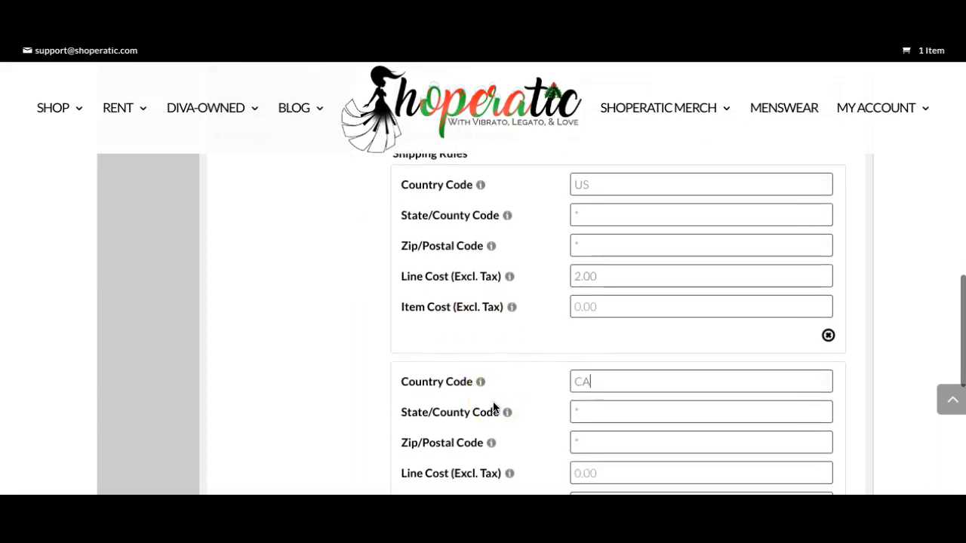
pyautogui.scroll(-2, 492, 404)
pyautogui.click(591, 417)
pyautogui.write('2.00')
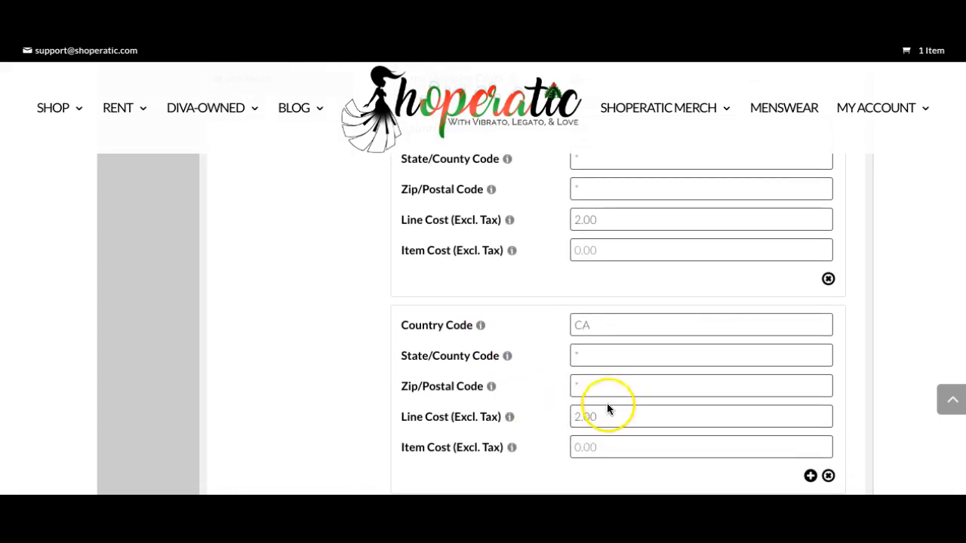
# Change the CA shipping rule's line cost to -5.00.
pyautogui.doubleClick(608, 417)
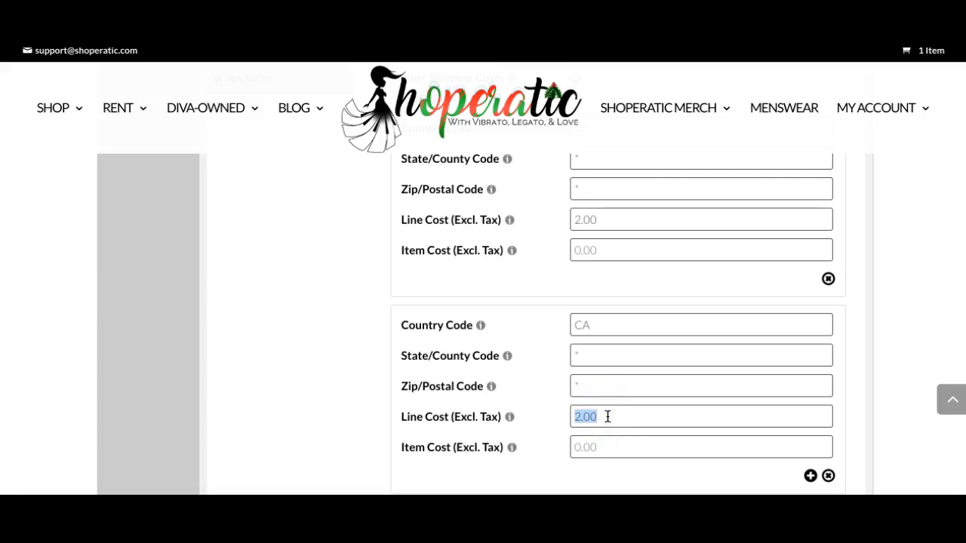
pyautogui.press('BackSpace')
pyautogui.write('-5.00')
# Add a third shipping rule with country code EU and a line cost of 10.00.
pyautogui.scroll(-1, 571, 412)
pyautogui.click(809, 469)
pyautogui.click(610, 408)
pyautogui.scroll(-2, 609, 407)
pyautogui.click(595, 357)
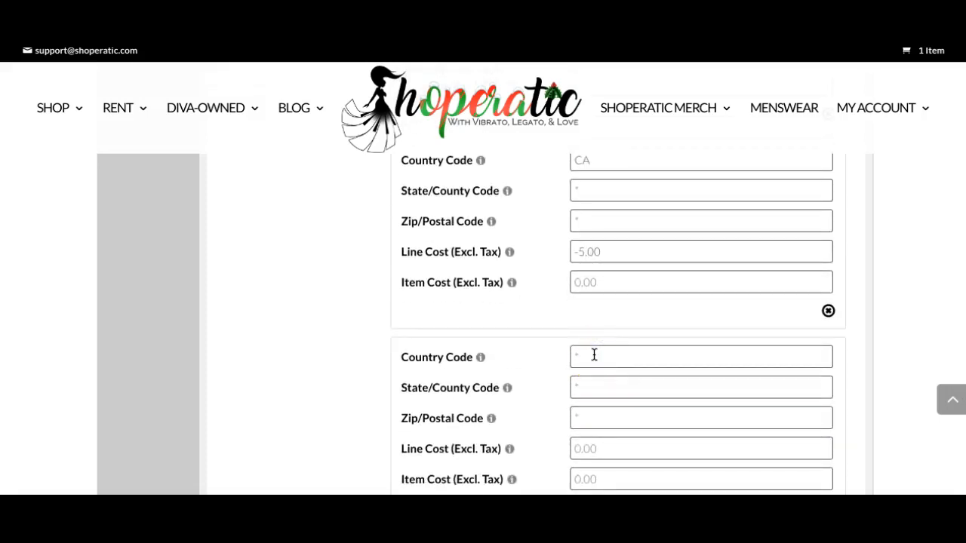
pyautogui.write('EU')
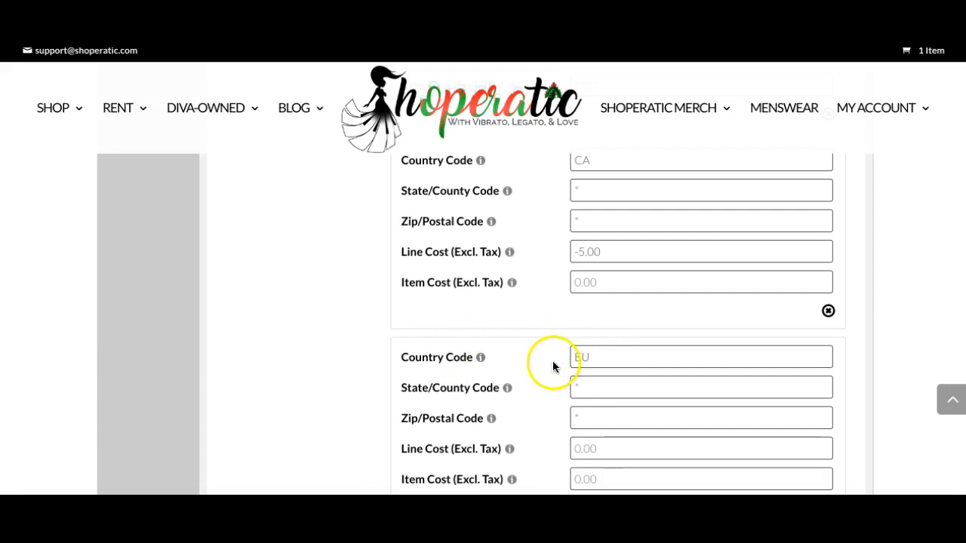
pyautogui.scroll(-2, 594, 362)
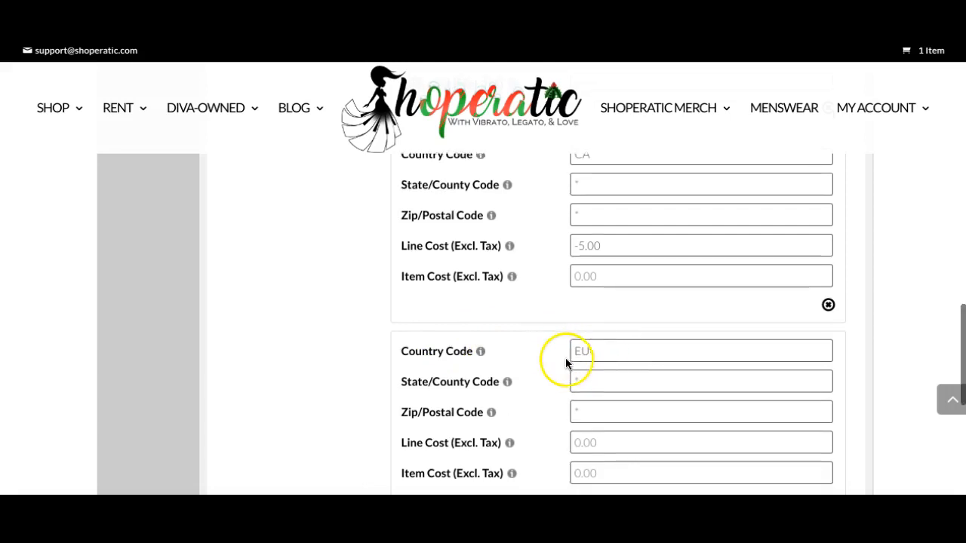
pyautogui.click(601, 386)
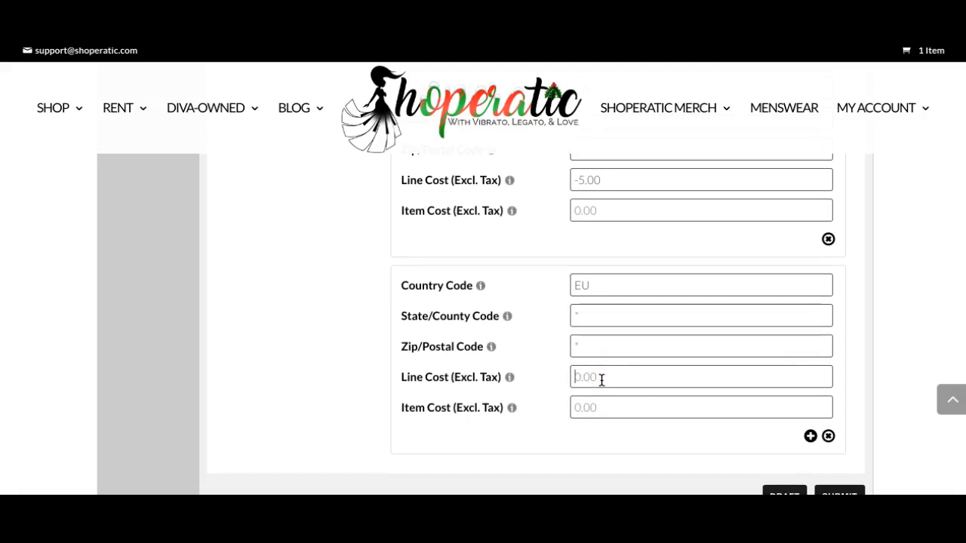
pyautogui.write('10.00')
pyautogui.click(540, 386)
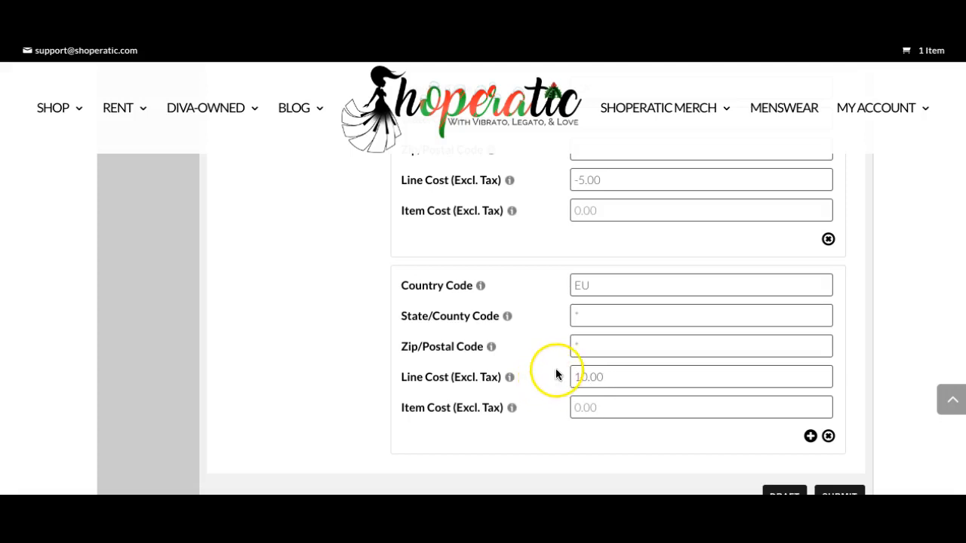
pyautogui.scroll(-1, 832, 437)
pyautogui.click(832, 451)
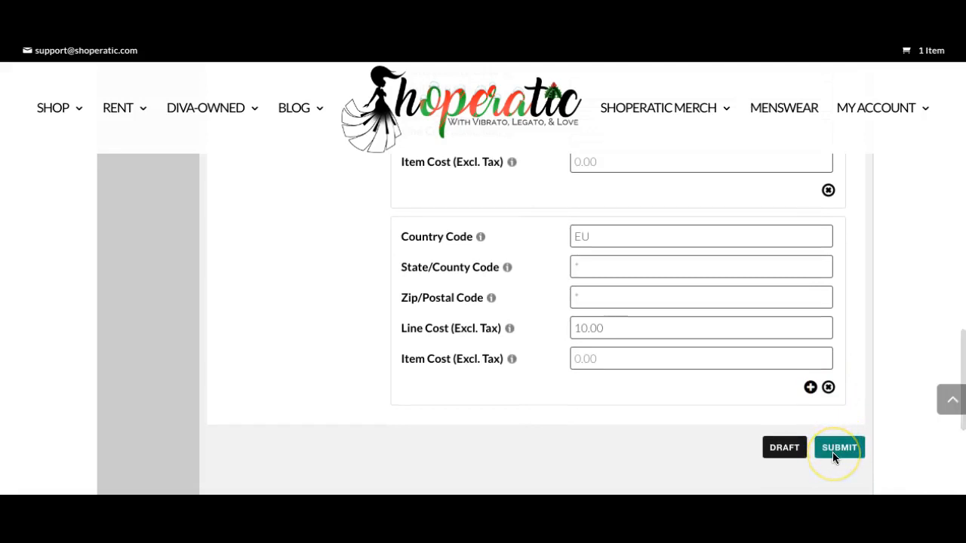
pyautogui.click(863, 438)
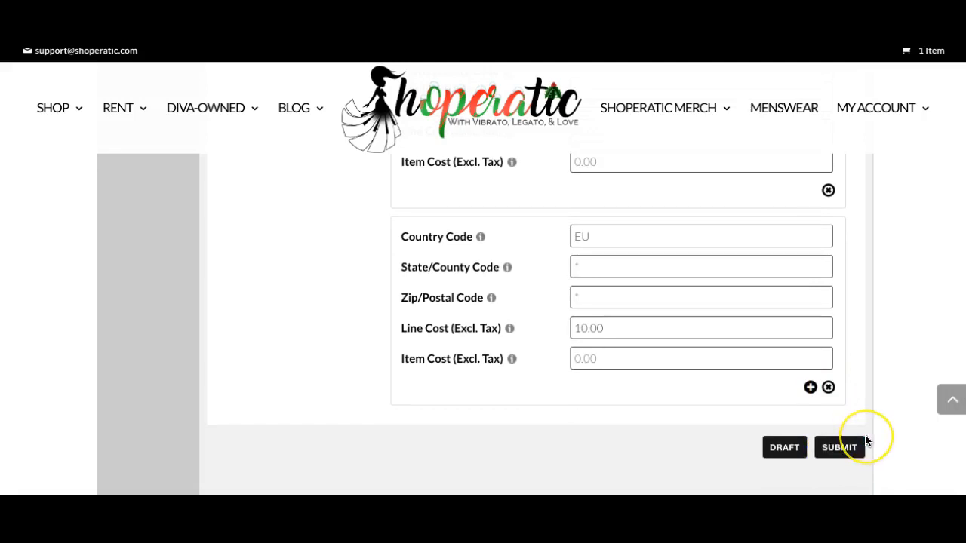
pyautogui.click(847, 387)
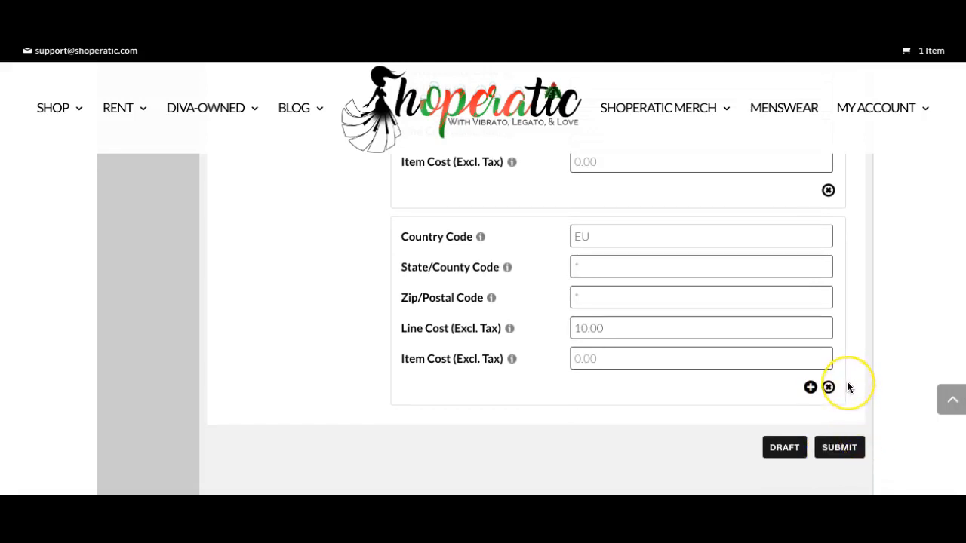
pyautogui.scroll(-1, 846, 387)
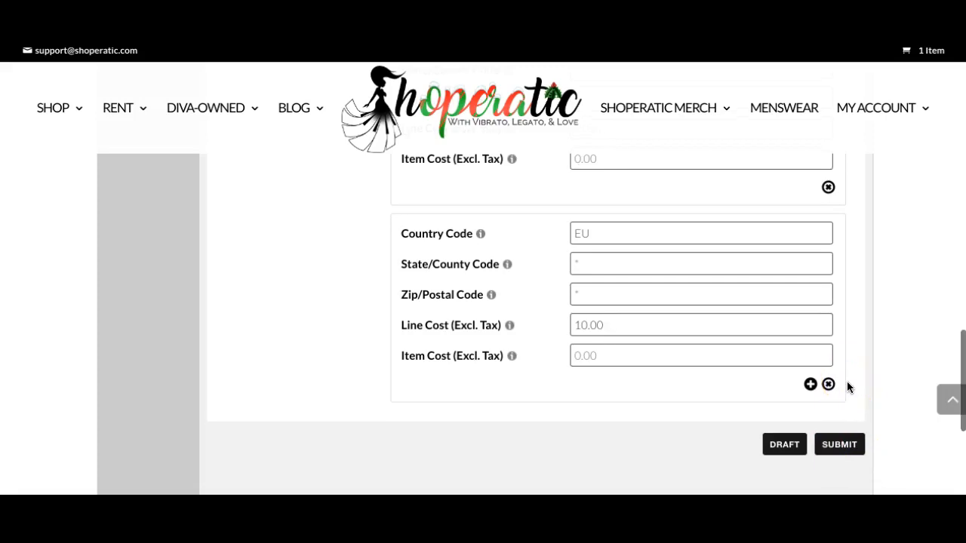
pyautogui.click(702, 302)
pyautogui.scroll(4, 702, 302)
pyautogui.click(784, 365)
# Remove the EU and CA shipping rules, keeping only the US rule.
pyautogui.scroll(-6, 785, 364)
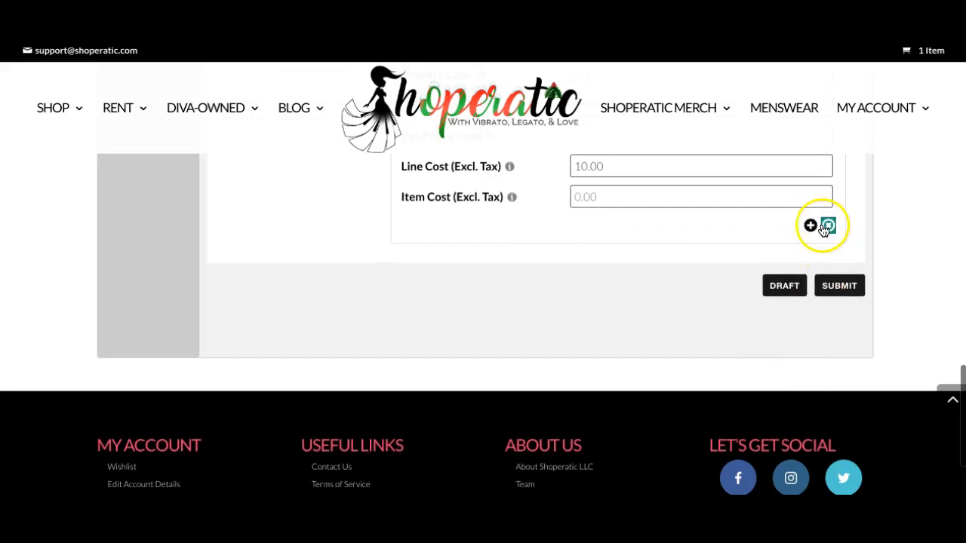
pyautogui.click(827, 226)
pyautogui.scroll(4, 826, 228)
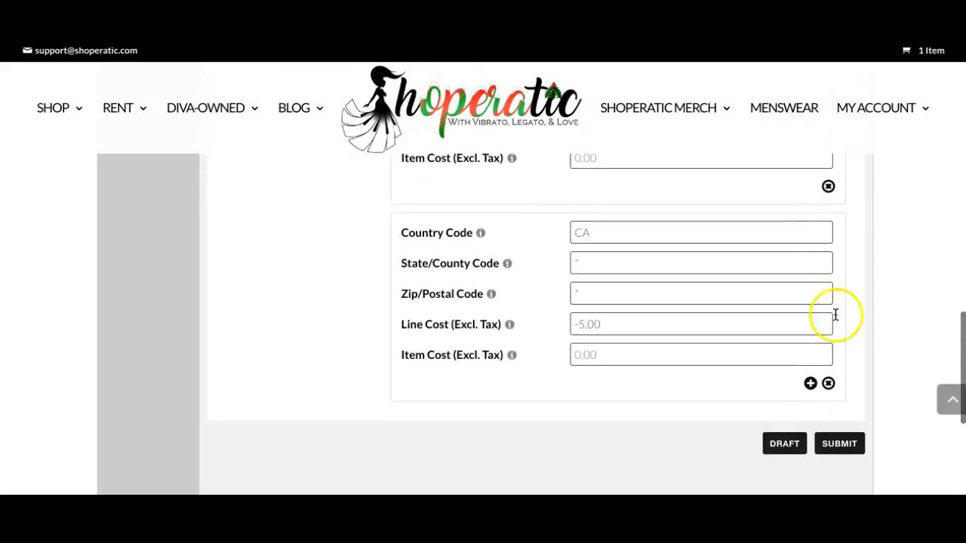
pyautogui.click(828, 386)
# Set the US shipping rule's state code to NY and its line cost to -2.00.
pyautogui.scroll(3, 828, 386)
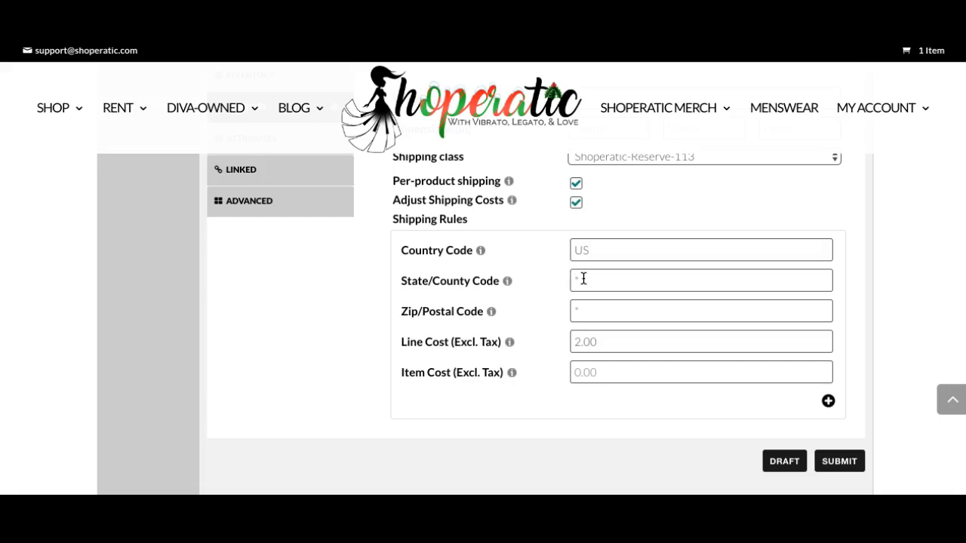
pyautogui.write('NY')
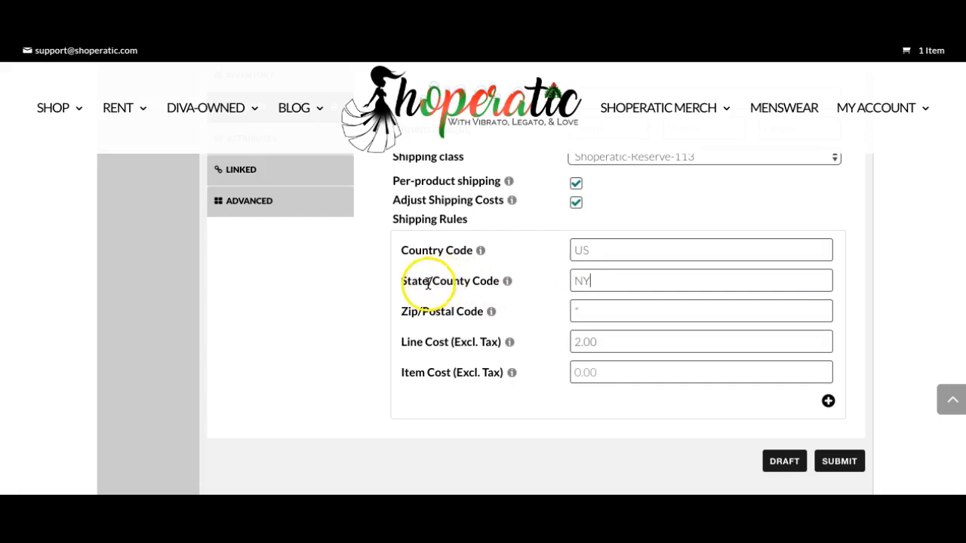
pyautogui.click(585, 338)
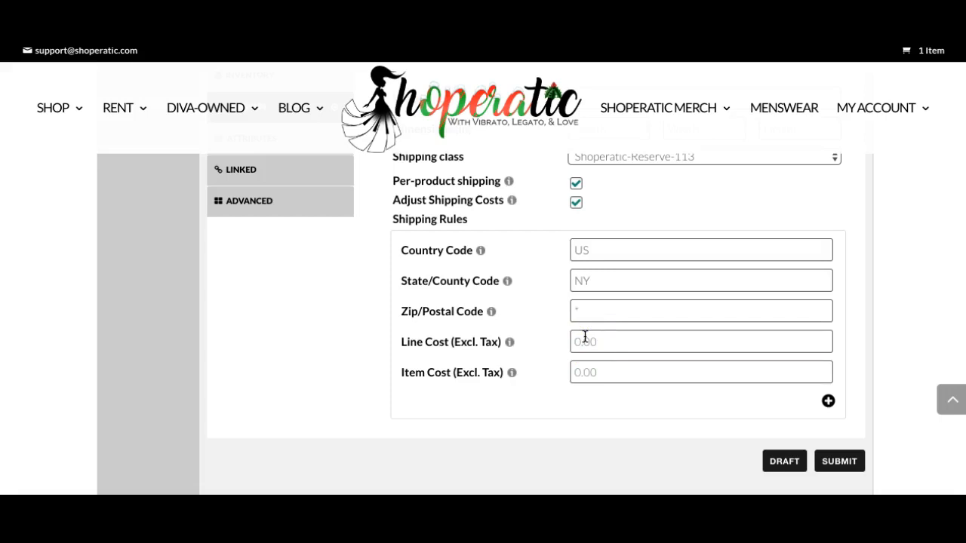
pyautogui.write('-2.00')
pyautogui.click(569, 338)
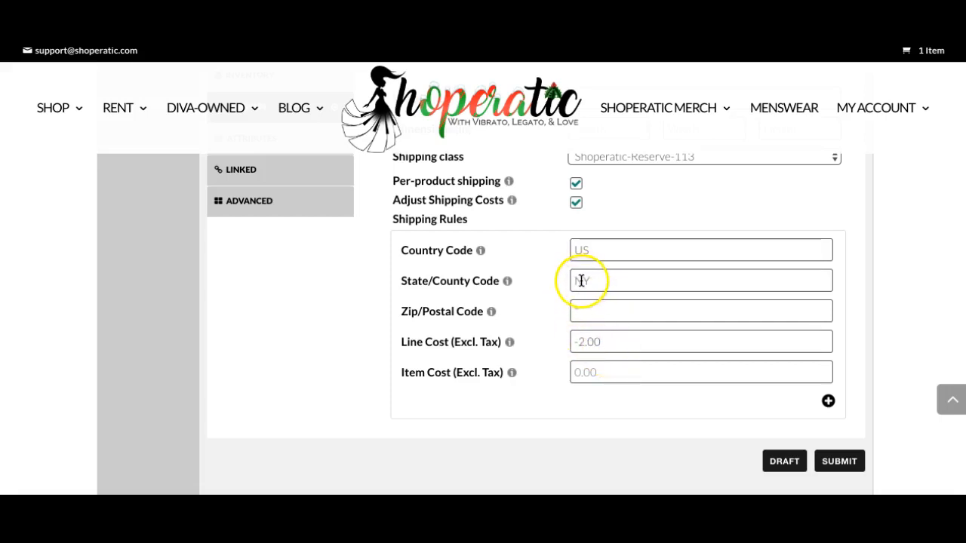
# Clear the line cost and the state code of the US shipping rule.
pyautogui.doubleClick(604, 339)
pyautogui.press('BackSpace')
pyautogui.click(615, 280)
pyautogui.doubleClick(615, 280)
pyautogui.press('BackSpace')
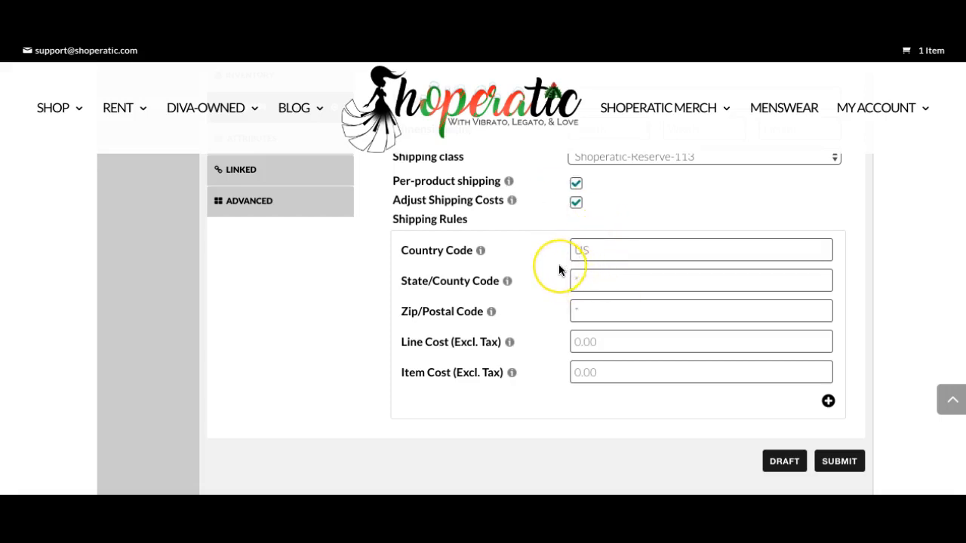
# Review the US rule's country code and the available shipping classes, keeping Shoperatic-Reserve-113 selected.
pyautogui.scroll(1, 558, 269)
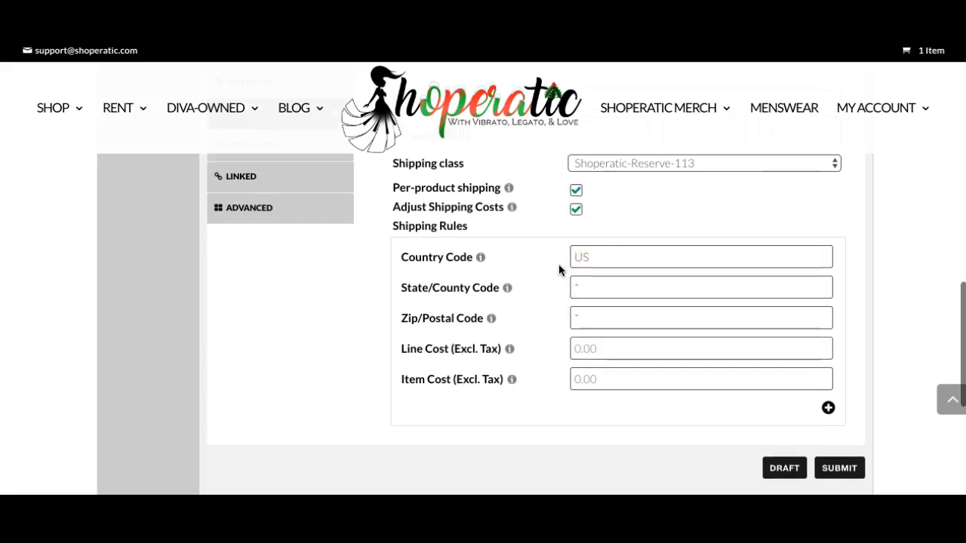
pyautogui.doubleClick(607, 256)
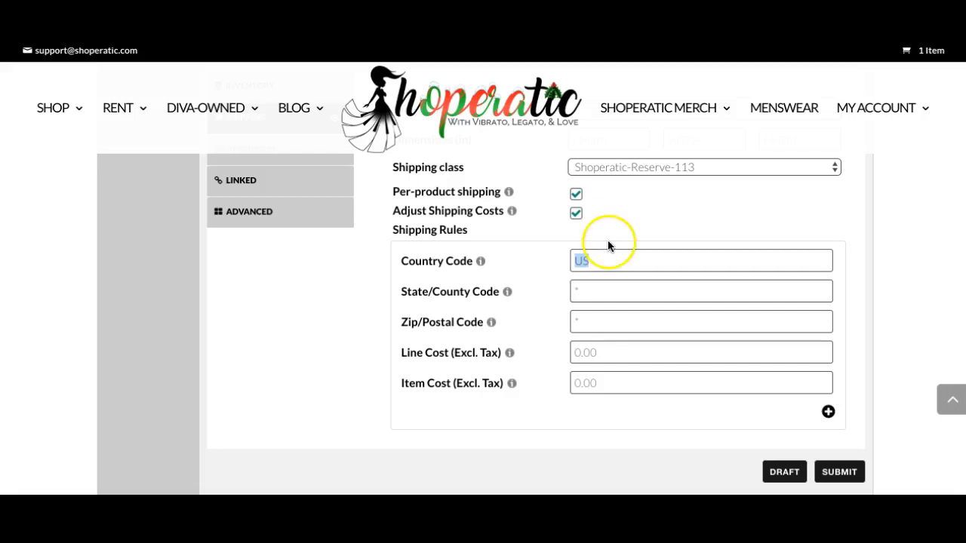
pyautogui.scroll(1, 608, 245)
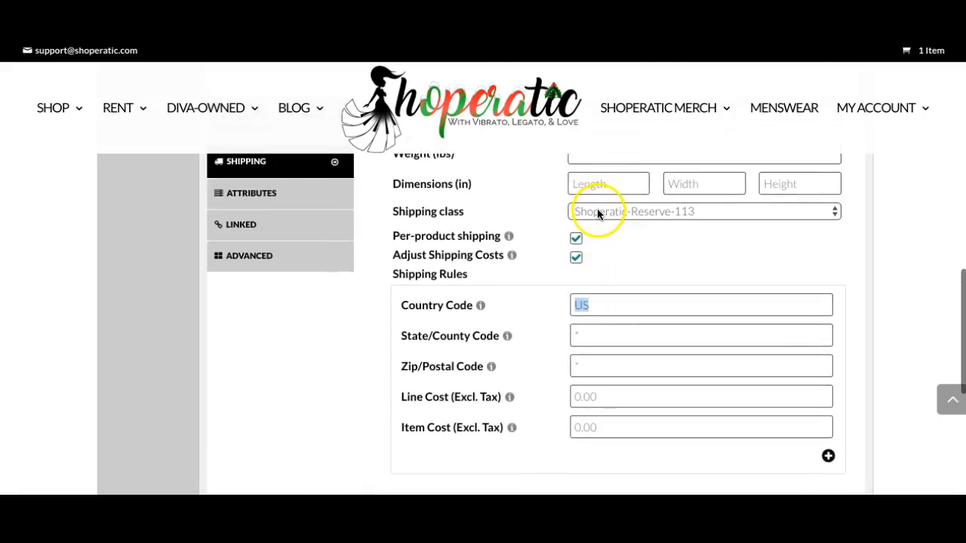
pyautogui.click(597, 211)
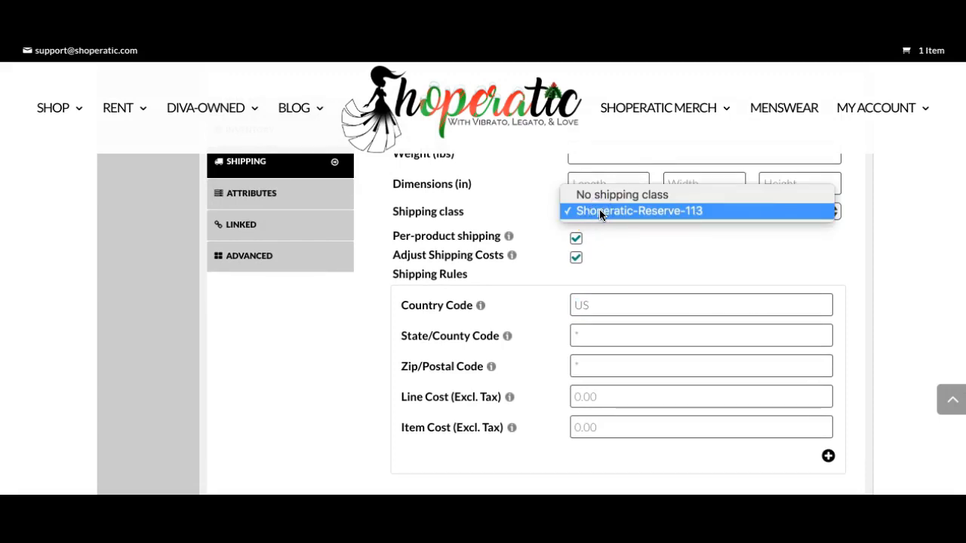
pyautogui.click(599, 211)
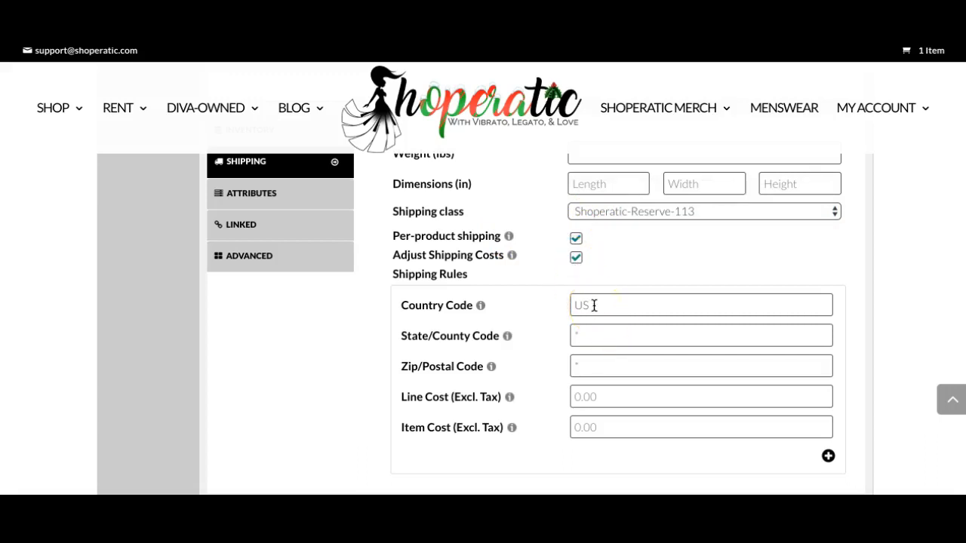
# Set the US shipping rule's line cost to -4.00 and submit the product.
pyautogui.click(592, 394)
pyautogui.write('-4.00')
pyautogui.click(596, 380)
pyautogui.scroll(-1, 596, 379)
pyautogui.click(854, 382)
pyautogui.scroll(-3, 854, 382)
pyautogui.click(839, 317)
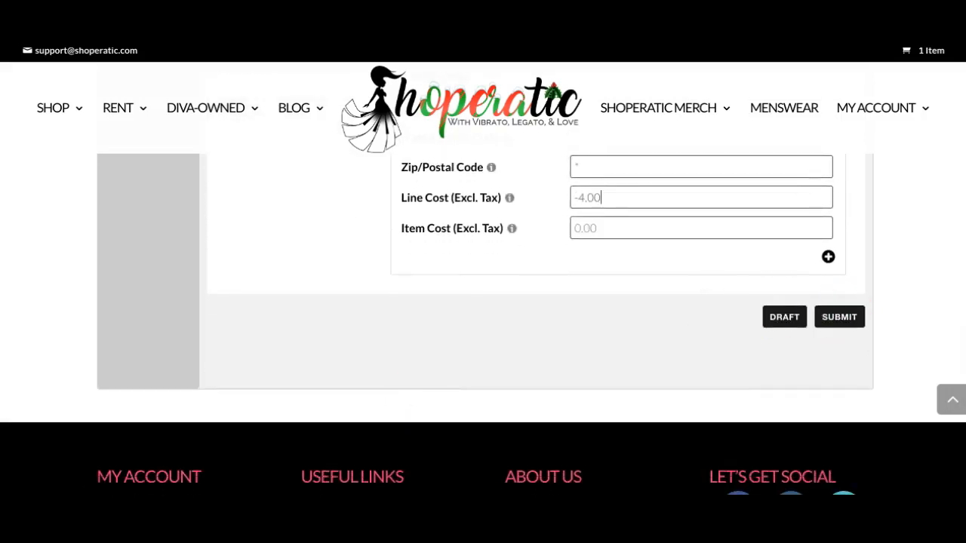